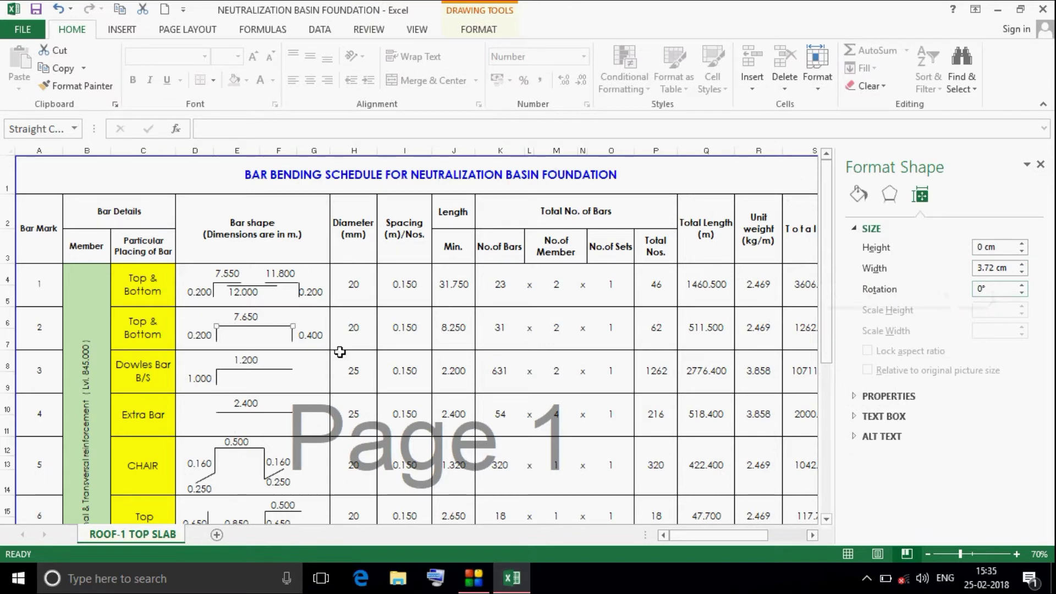
left_click(292, 335)
left_click(305, 334)
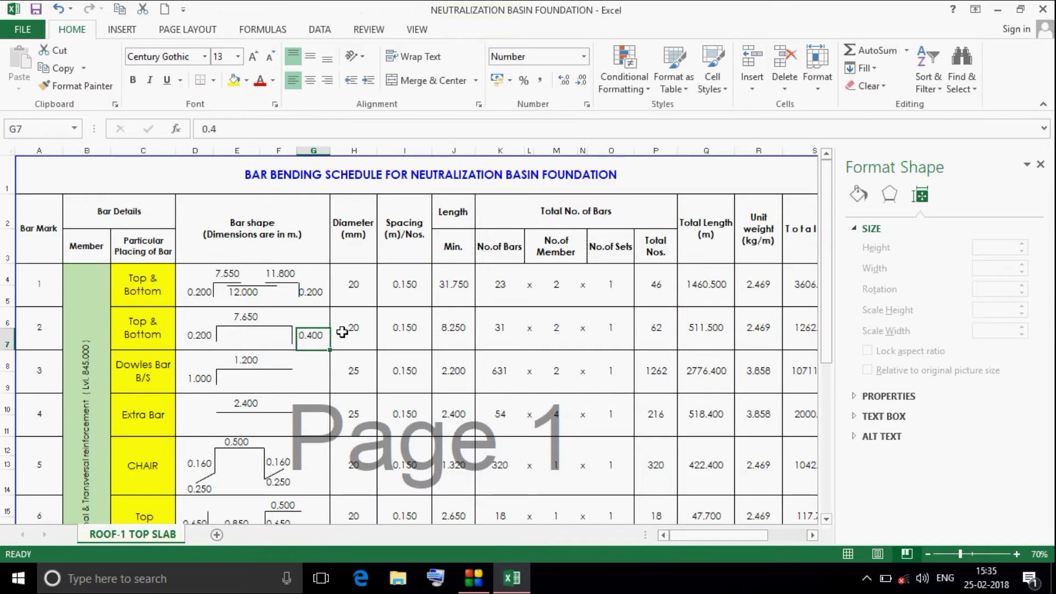
left_click(32, 220)
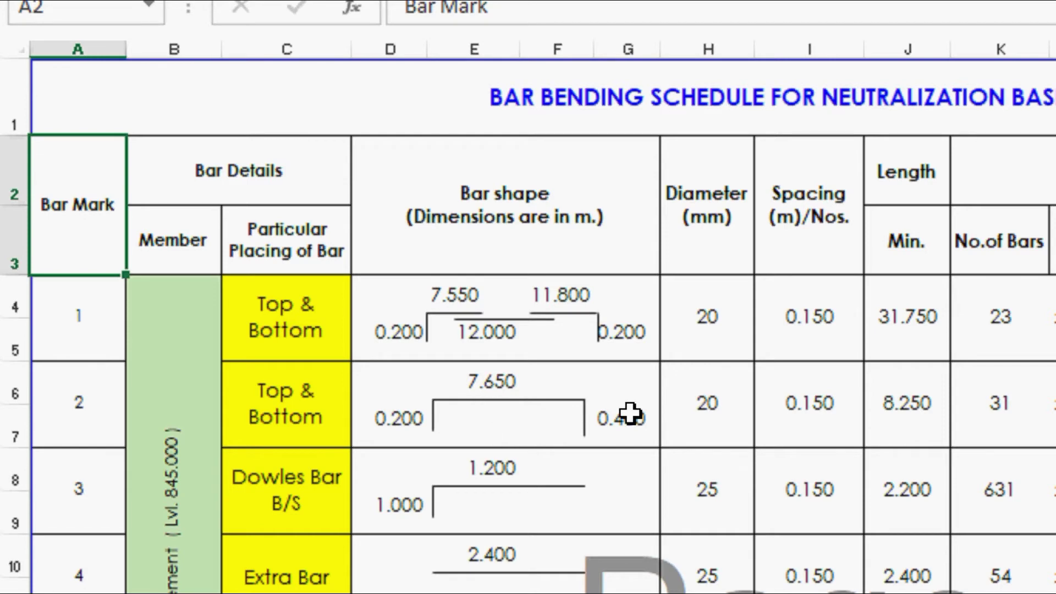
Step: Open the Format Shape settings for the grouped bar shape of bar mark 1
left_click(514, 309)
left_click(511, 309)
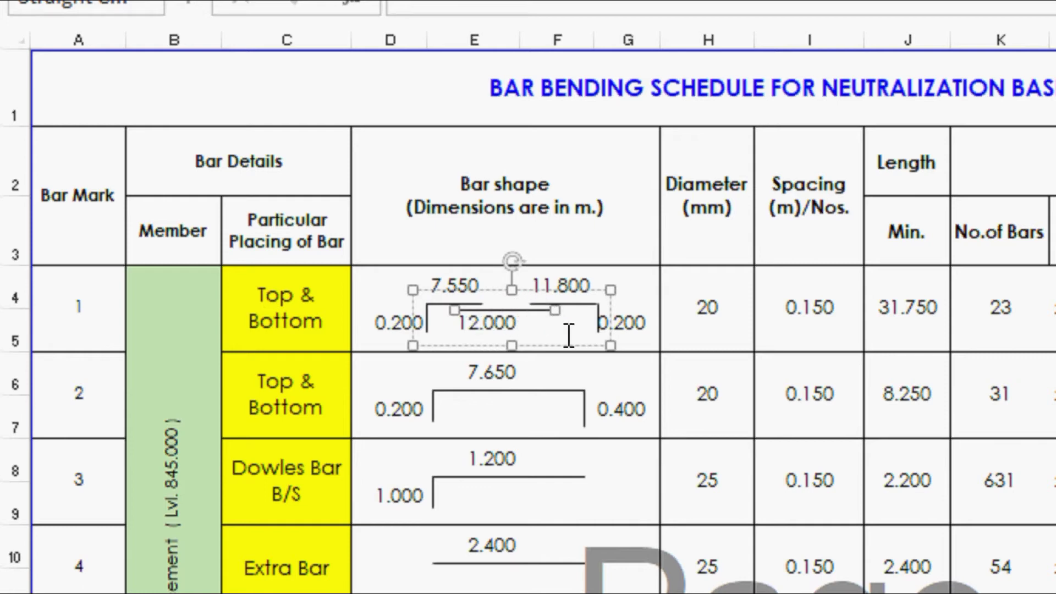
left_click(616, 408)
left_click(529, 310)
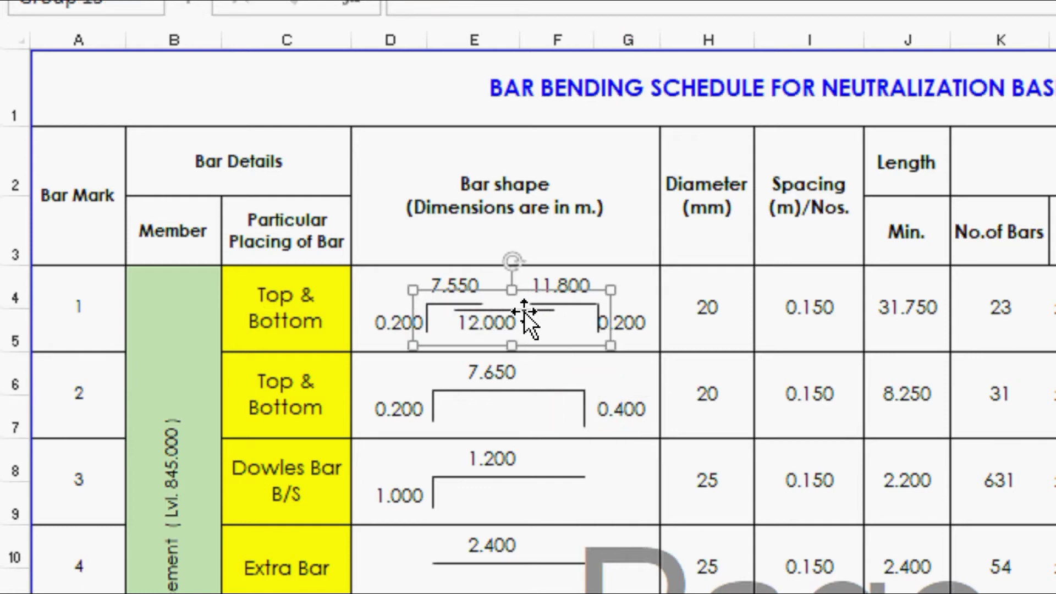
left_click(541, 309)
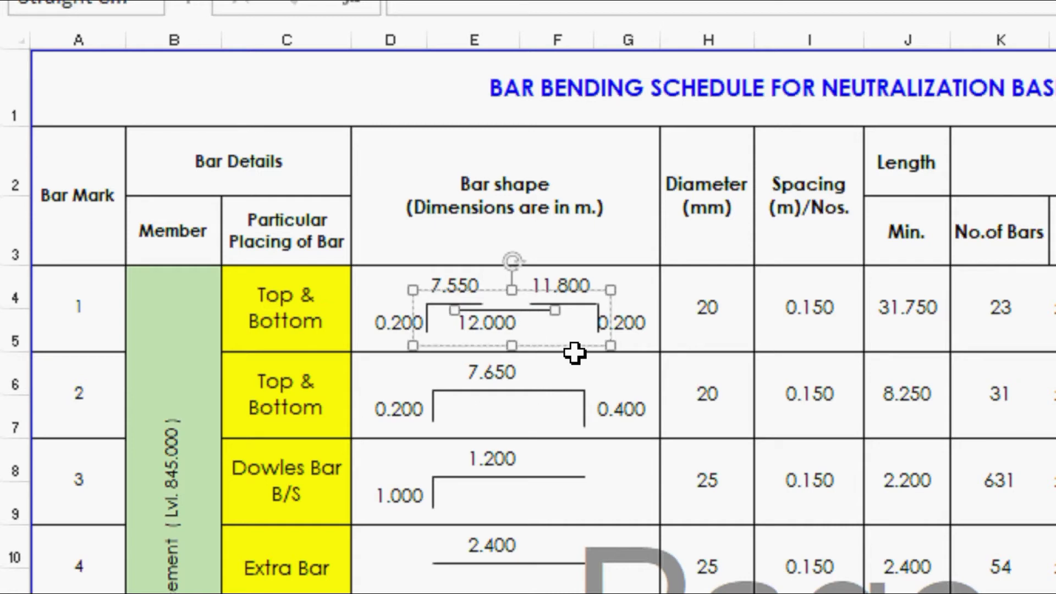
right_click(530, 312)
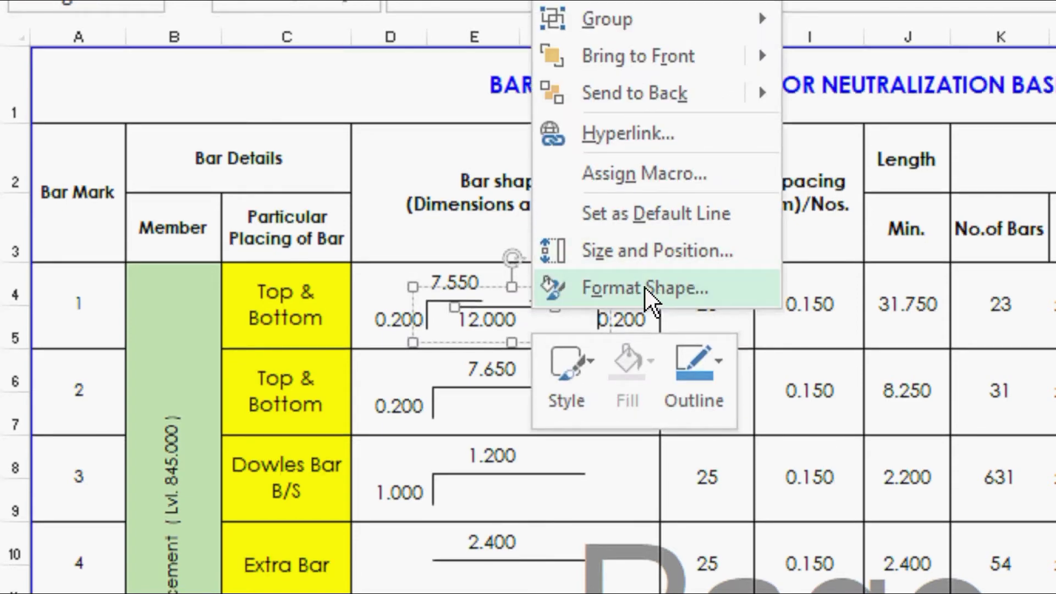
left_click(803, 363)
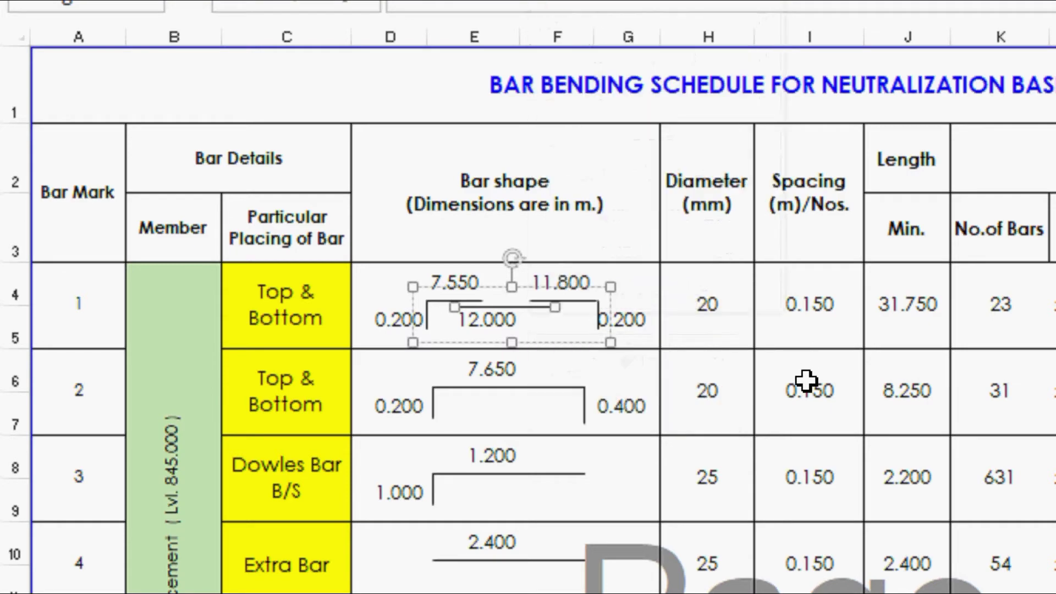
left_click(739, 370)
left_click(574, 303)
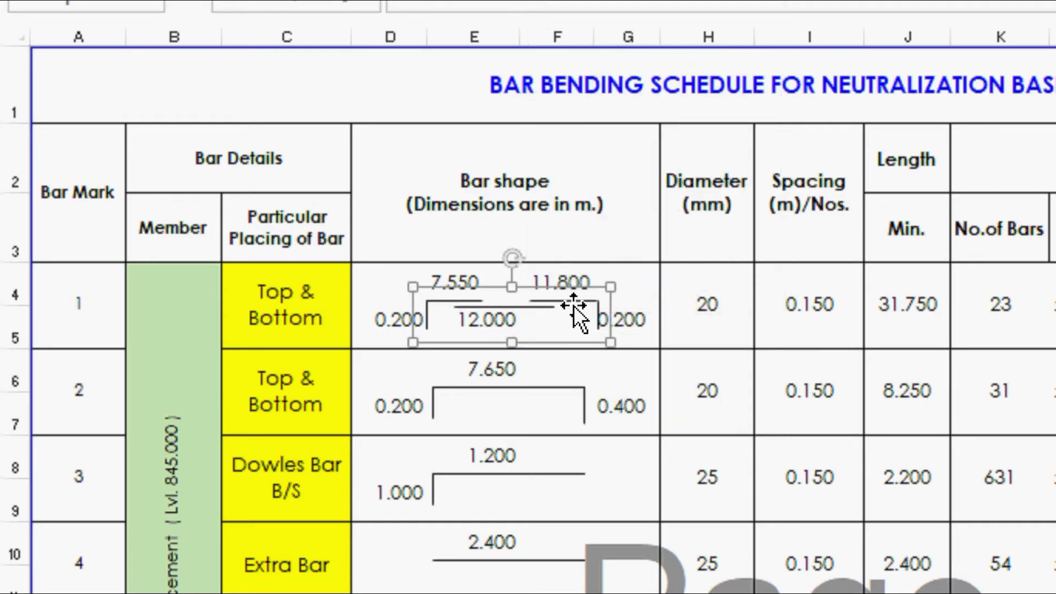
right_click(574, 305)
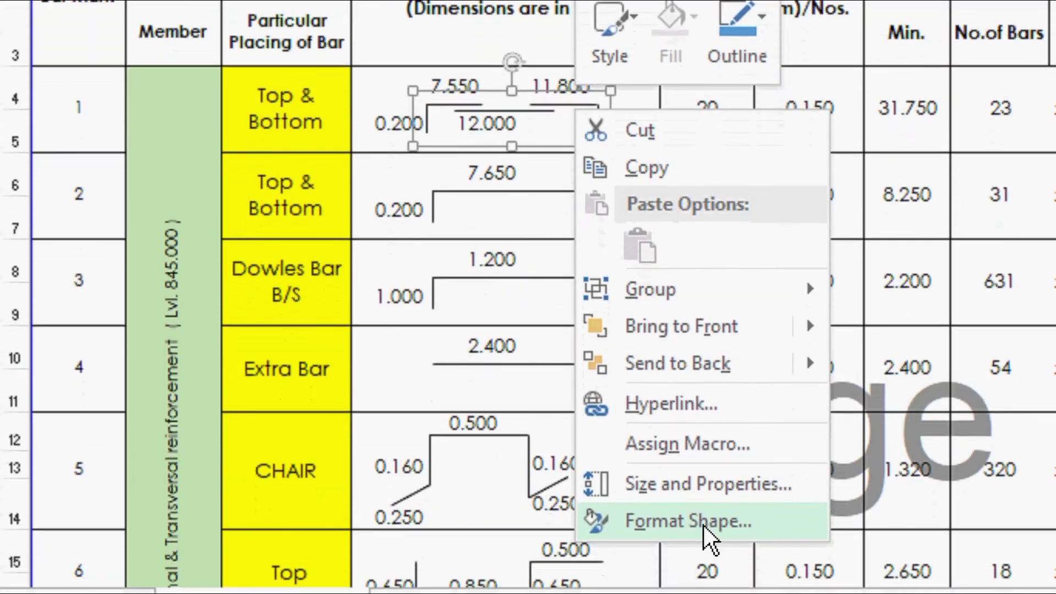
left_click(703, 498)
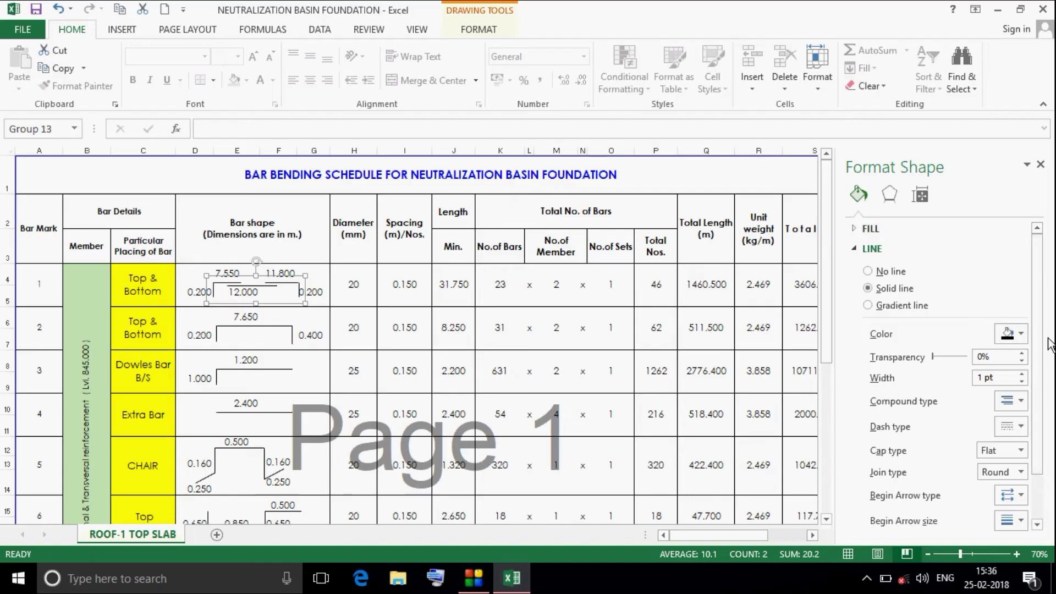
Step: Set the dash type of the middle 12.000 line in bar mark 1's grouped shape to Dash
left_click(260, 285)
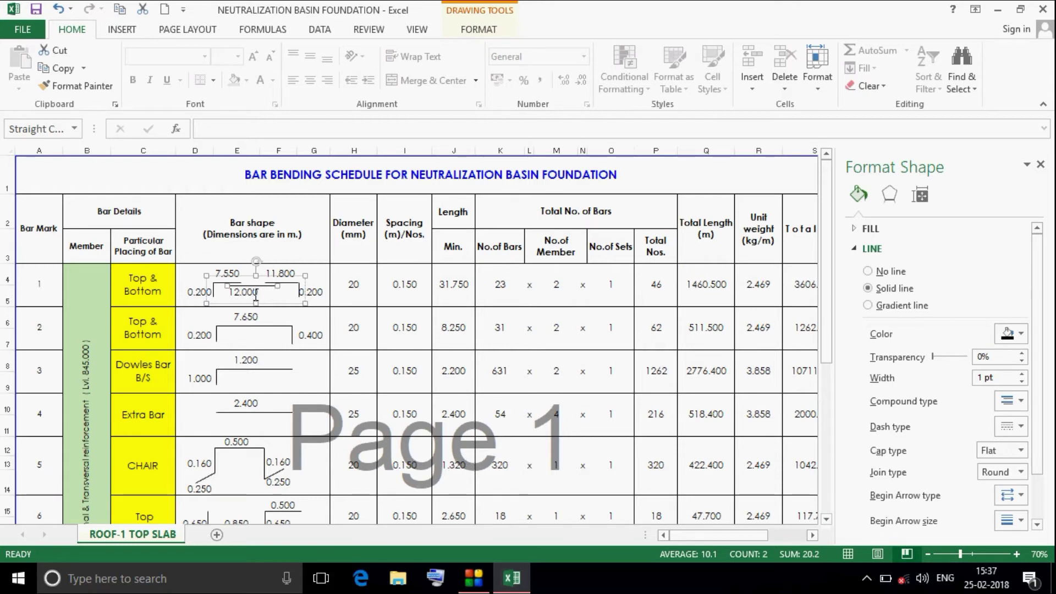
left_click(1021, 429)
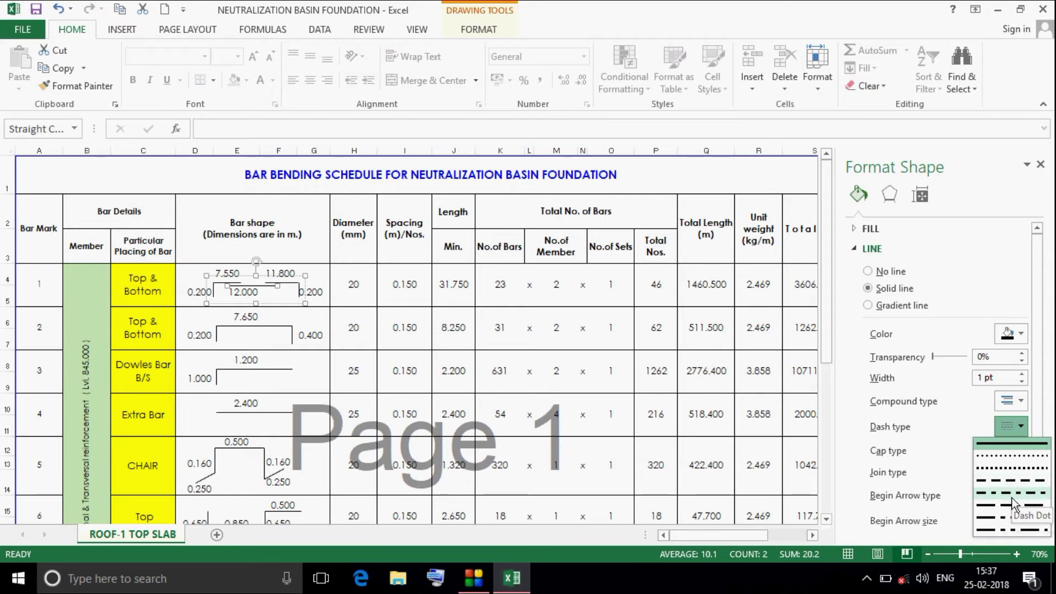
left_click(1011, 483)
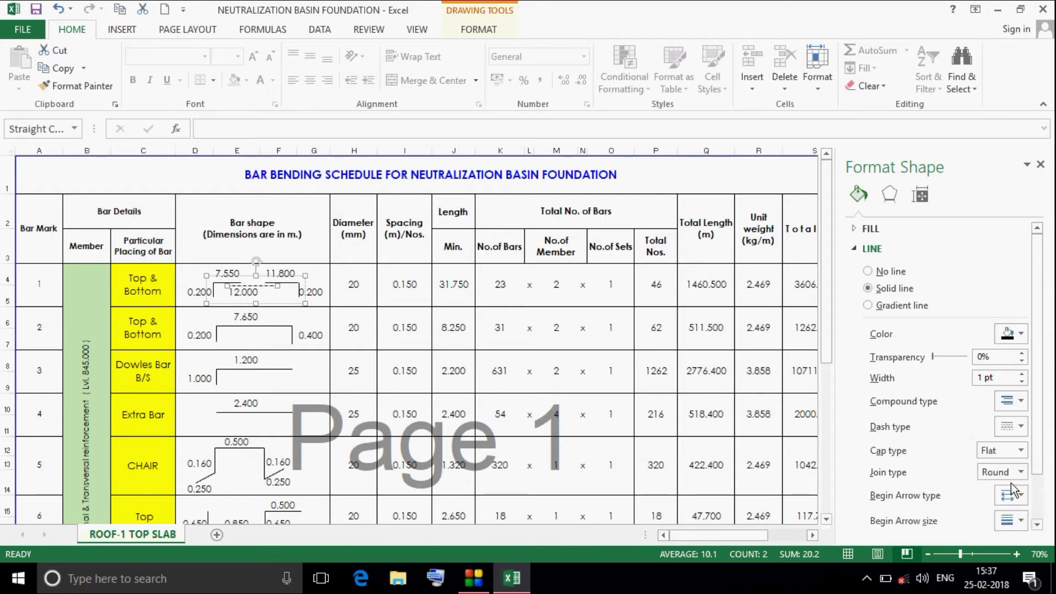
Step: Change the colour of the dashed middle line in bar mark 1's shape to the standard light blue
left_click(1019, 334)
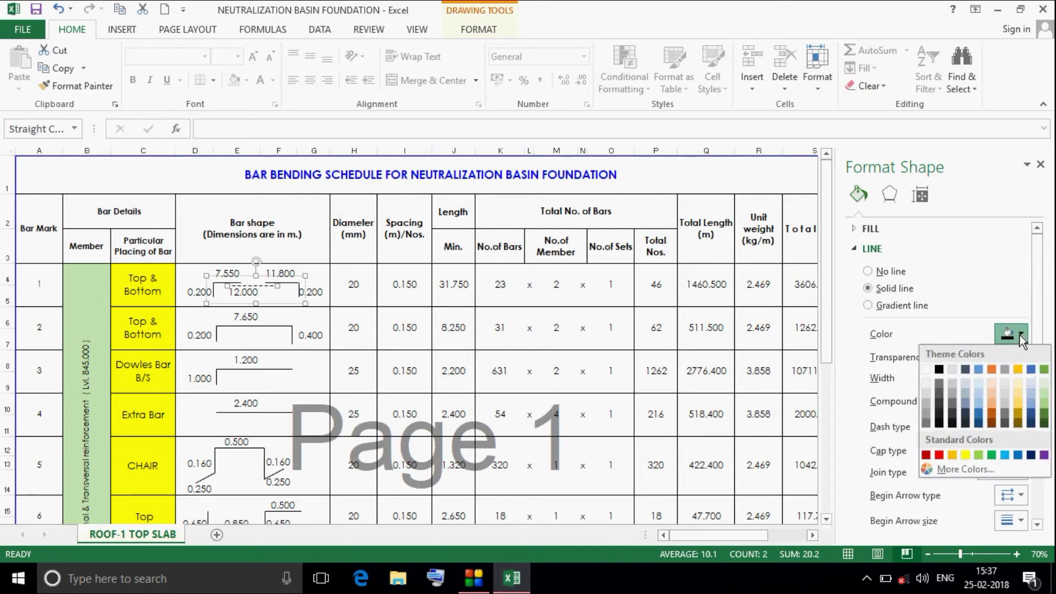
left_click(955, 457)
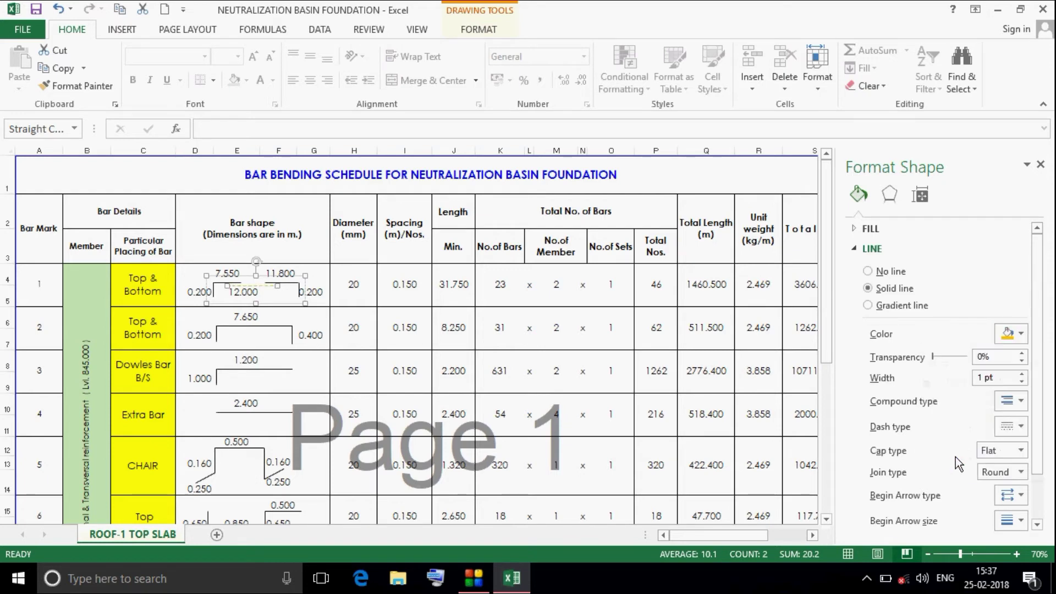
left_click(1021, 333)
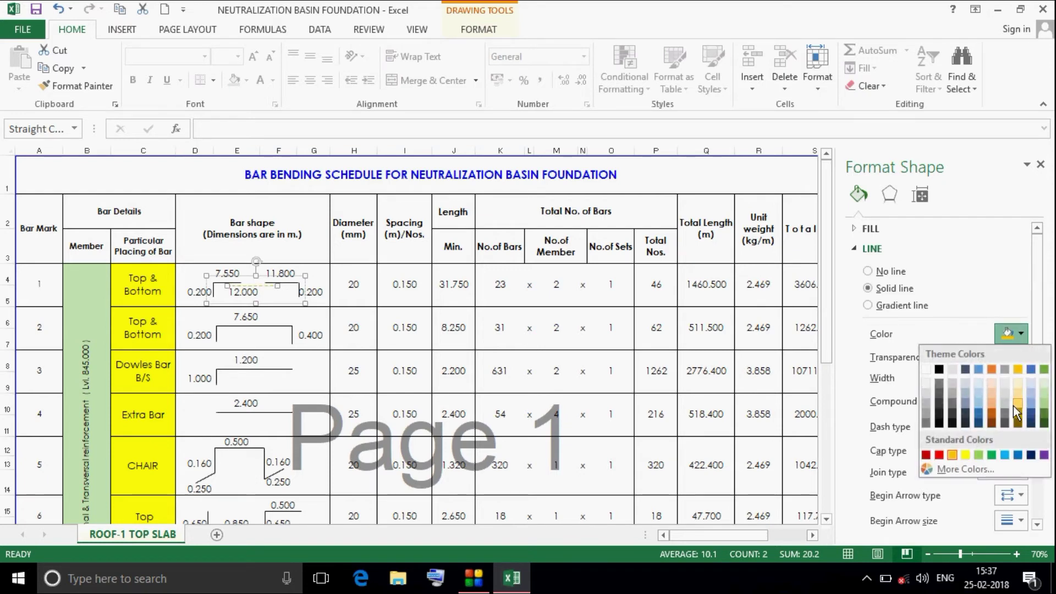
left_click(1005, 455)
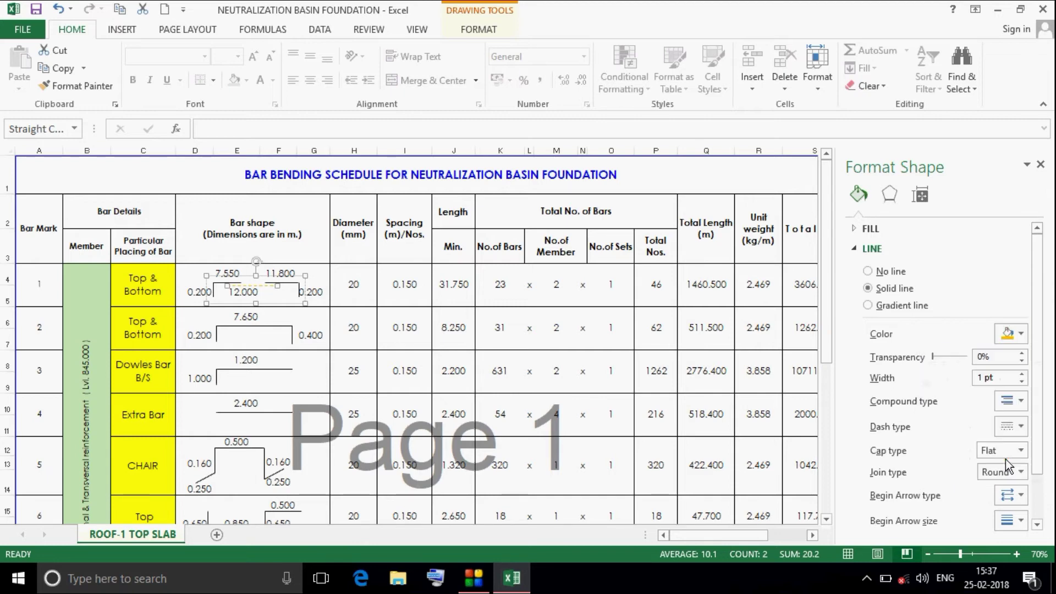
left_click(369, 320)
left_click(360, 286)
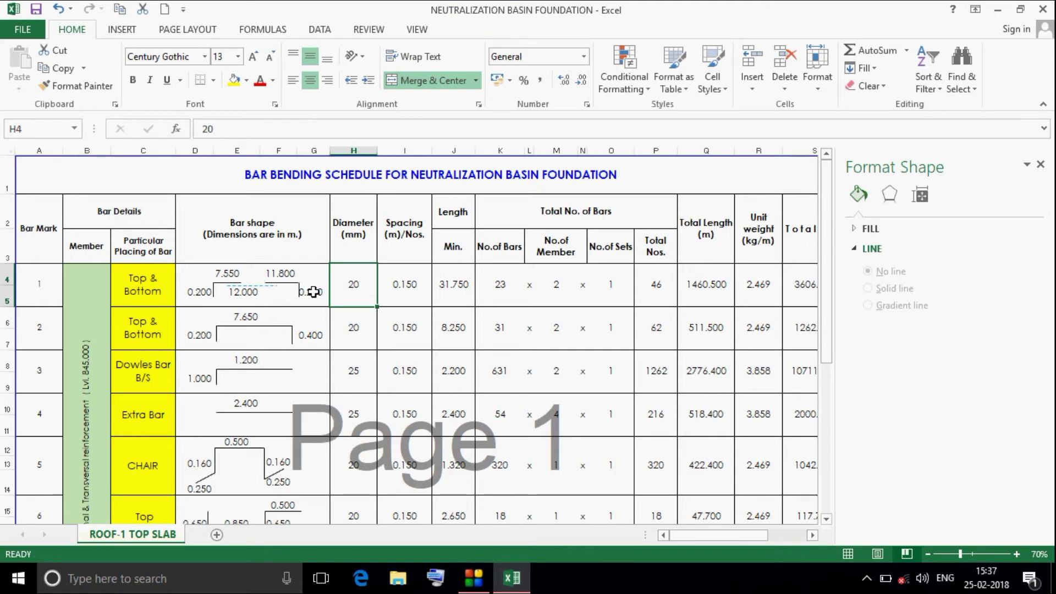
left_click(287, 290)
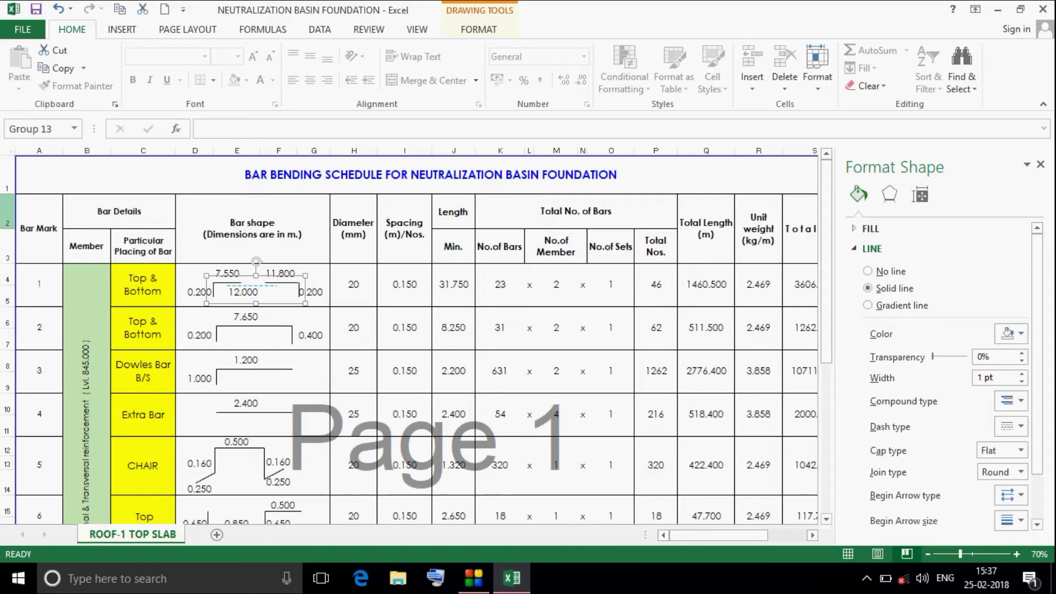
left_click(31, 242)
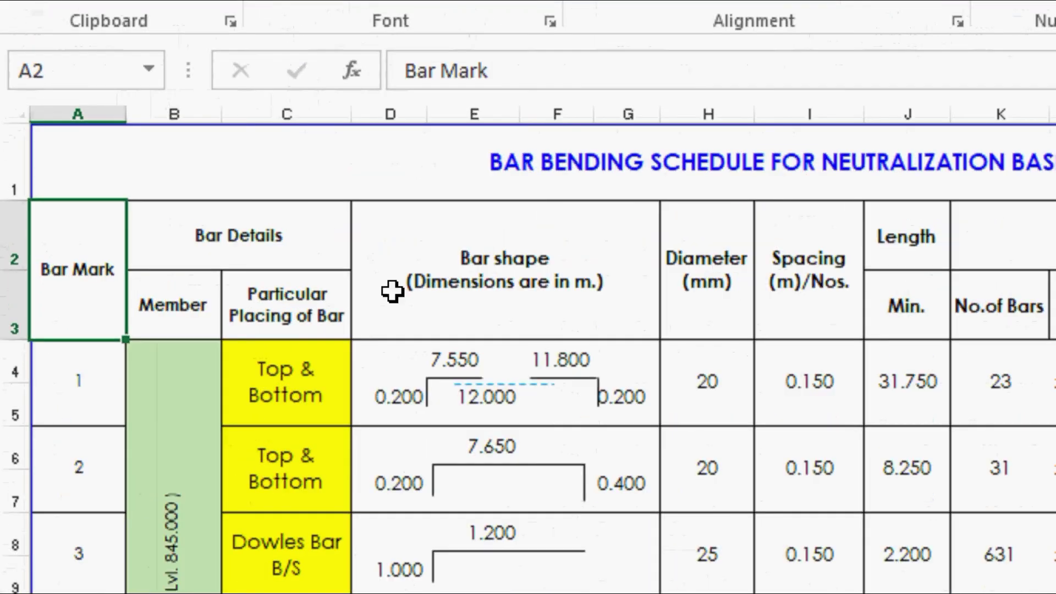
left_click(665, 384)
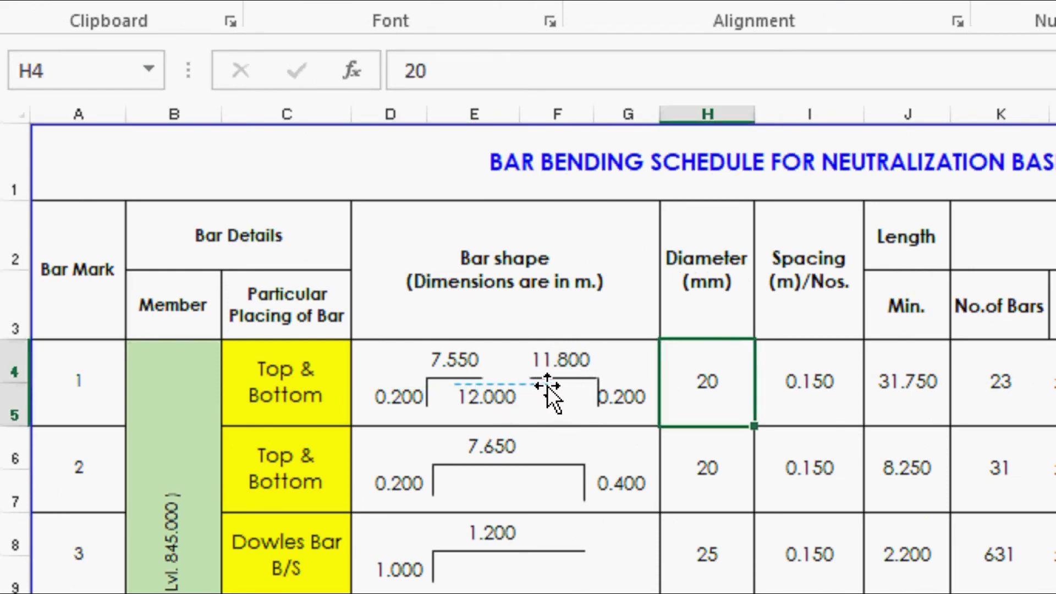
left_click(520, 392)
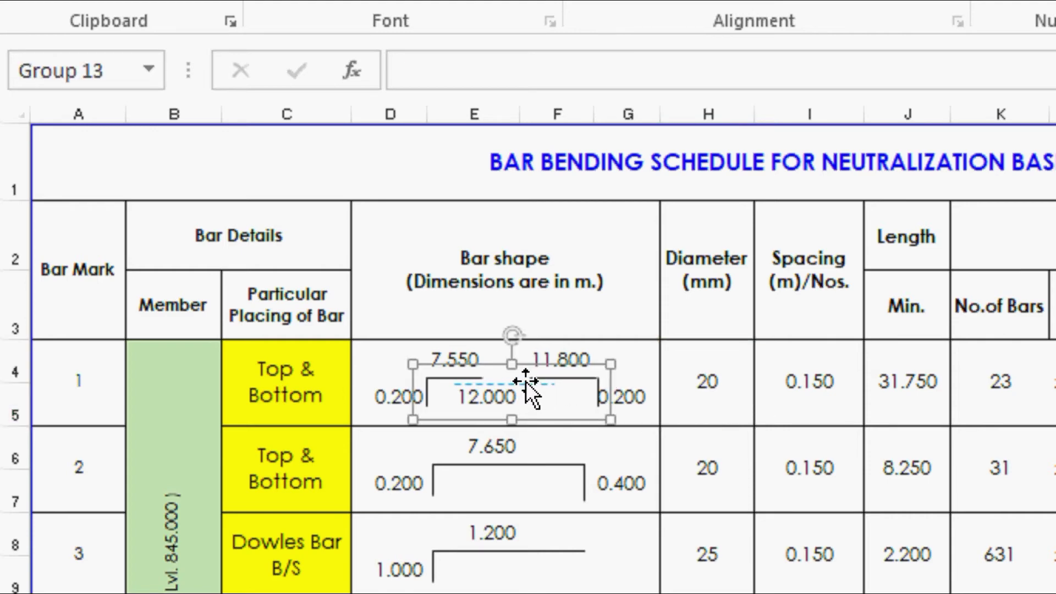
Step: Nudge the horizontal line of bar mark 2's shape upward until it sits above the 7.650 dimension
left_click(526, 466)
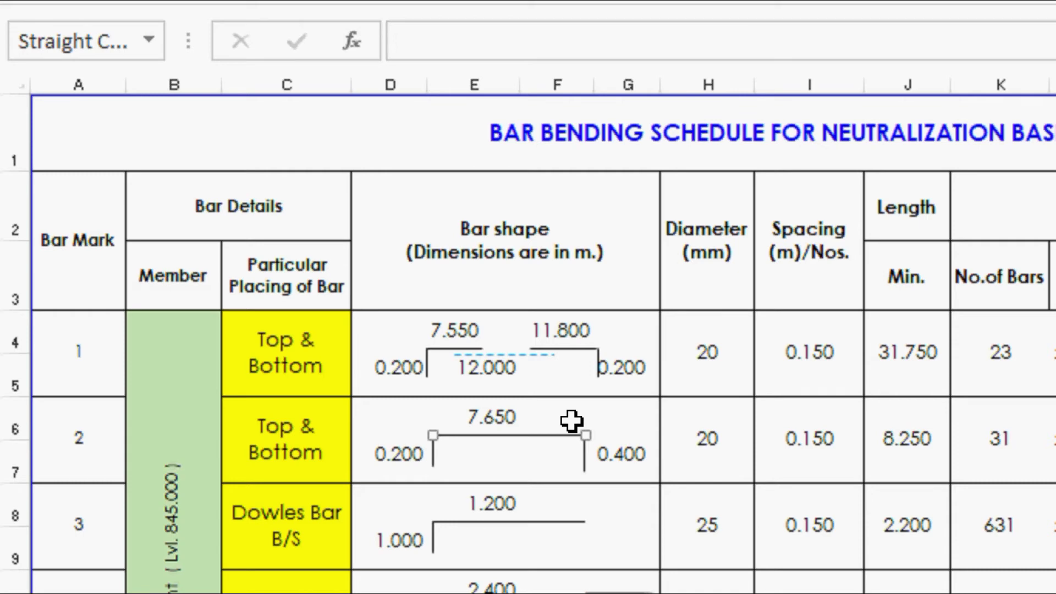
key("Up")
key("Up")
key("Up")
key("Up")
key("Up")
key("Up")
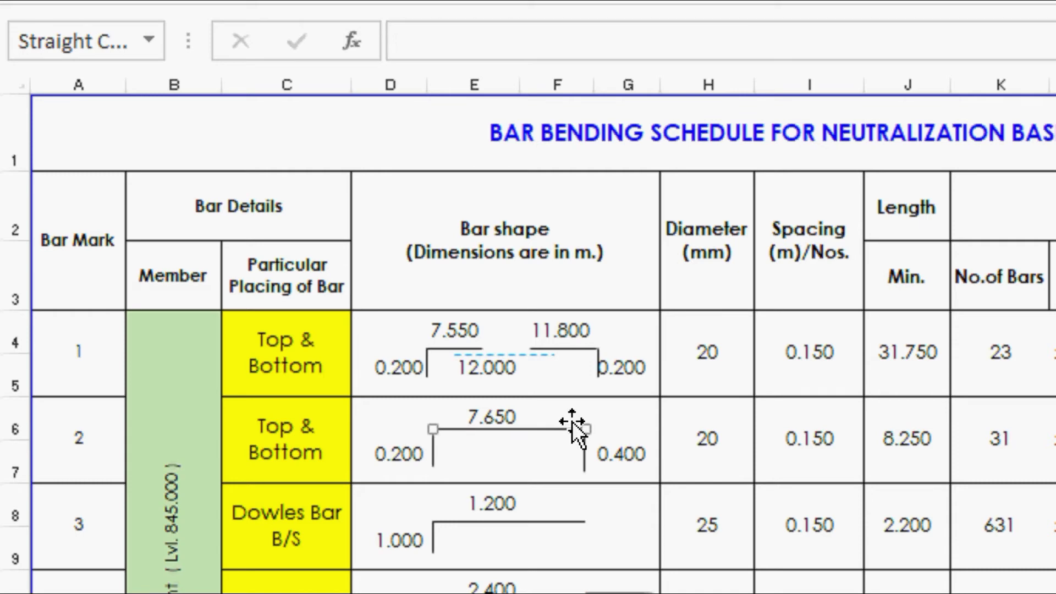
key("Up")
key("Up")
key("Up")
key("Up")
key("Up")
key("Up")
key("Up")
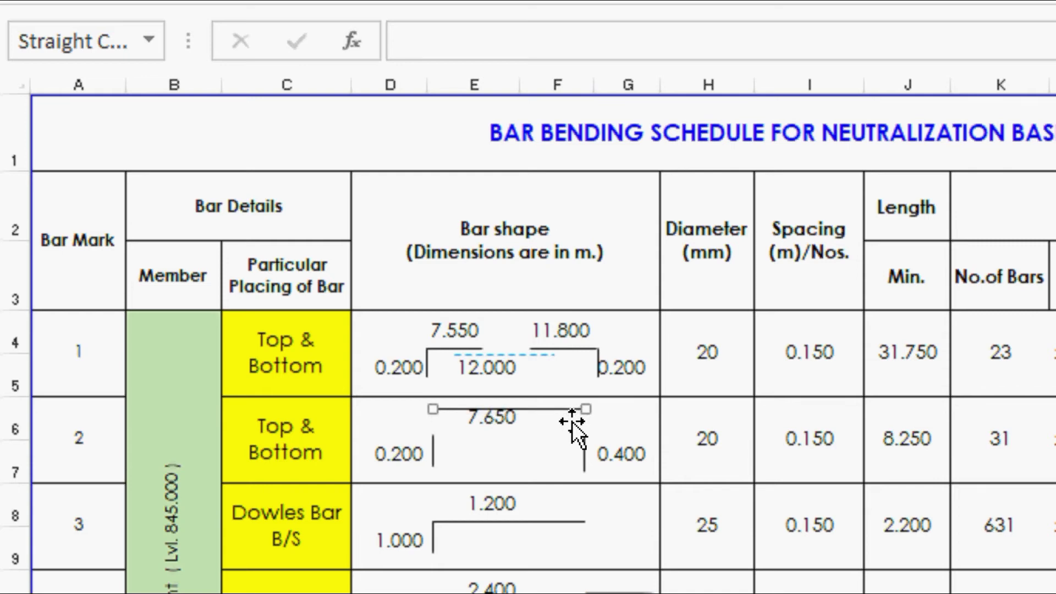
key("Up")
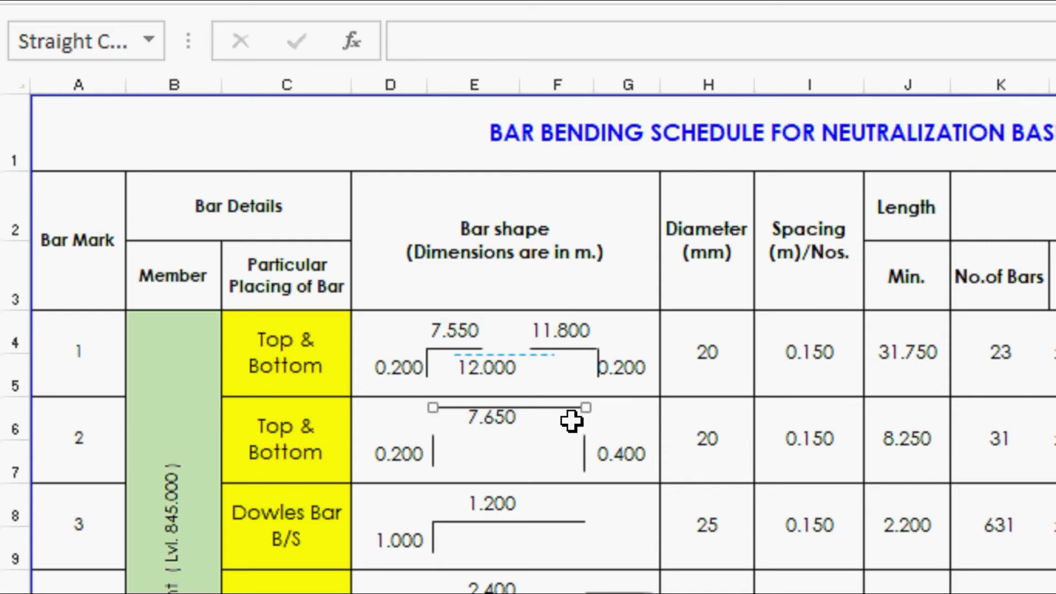
Step: Nudge bar mark 2's horizontal line back down until it sits just below the 7.650 dimension
key("Down")
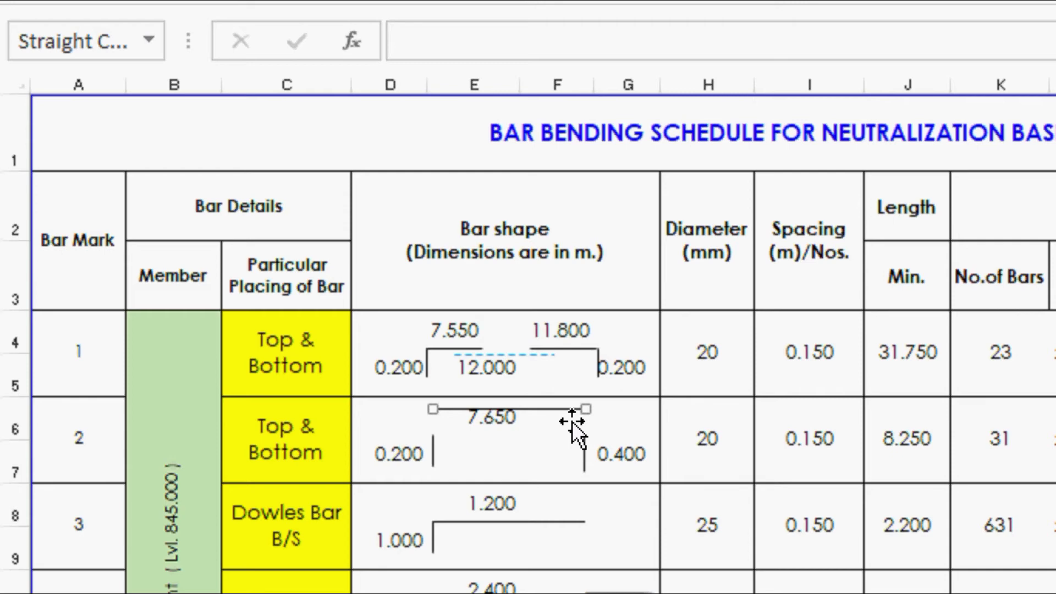
key("Down")
key("Down")
key("Down")
key("Down")
key("Down")
key("Down")
key("Down")
key("Down")
key("Down")
key("Down")
key("Down")
key("Down")
key("Down")
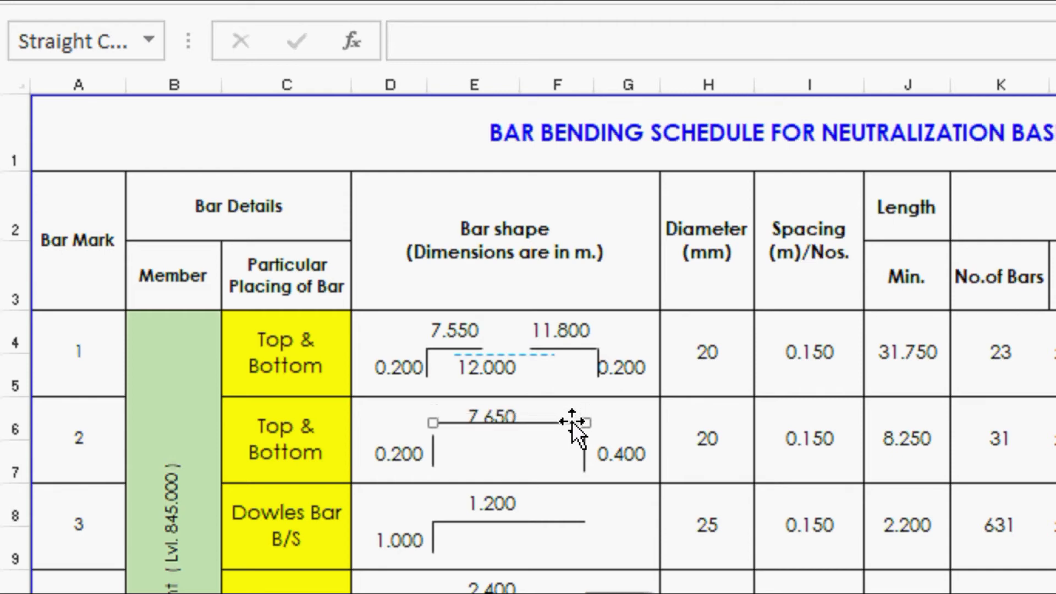
Step: Shift the dashed blue line inside bar mark 1's grouped shape slightly down and to the left, then deselect it
left_click(490, 358)
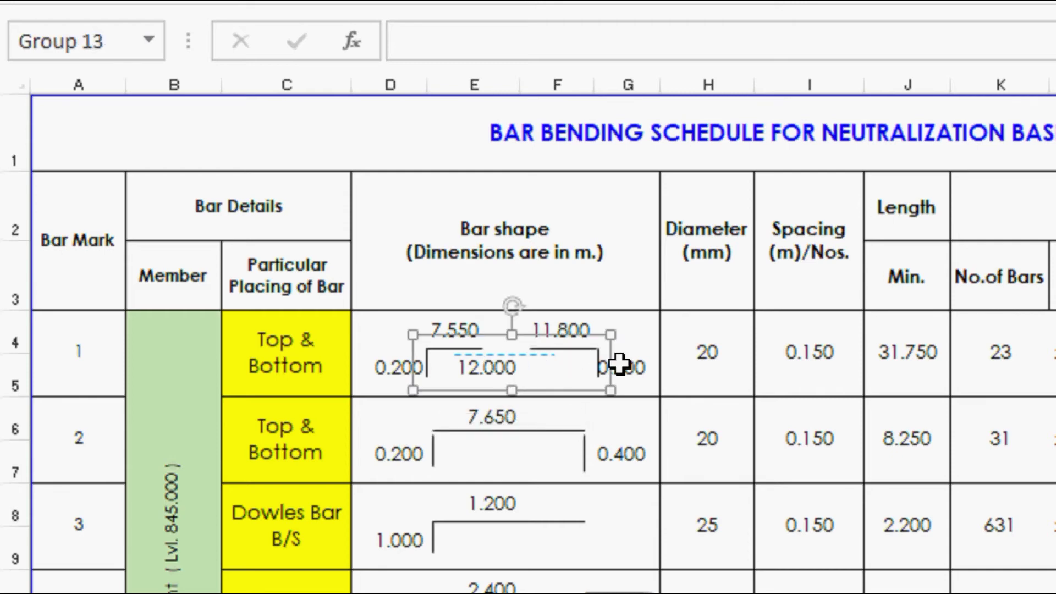
left_click(519, 354)
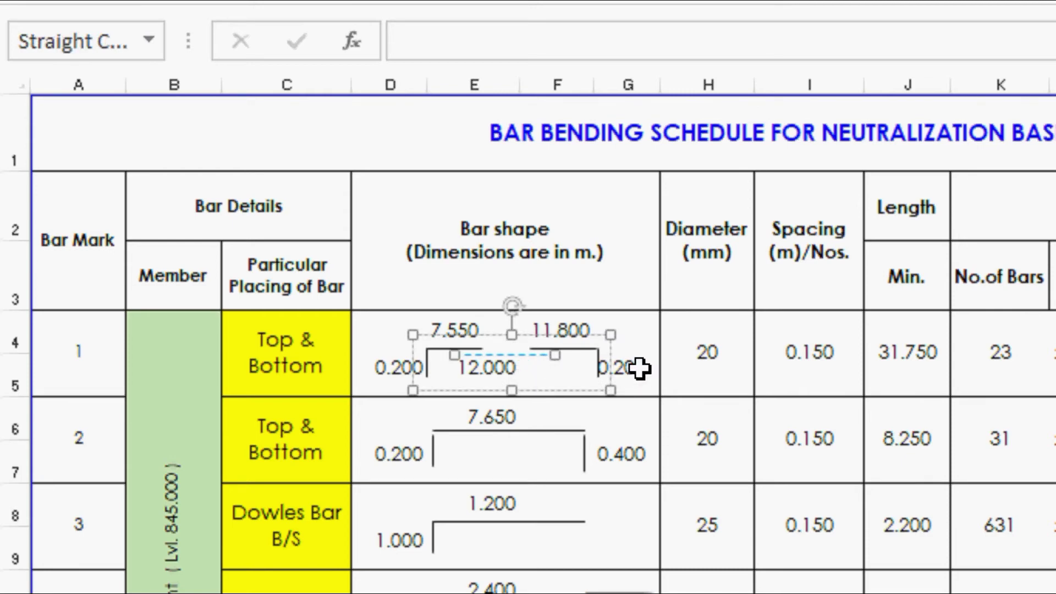
key("Down")
key("Down")
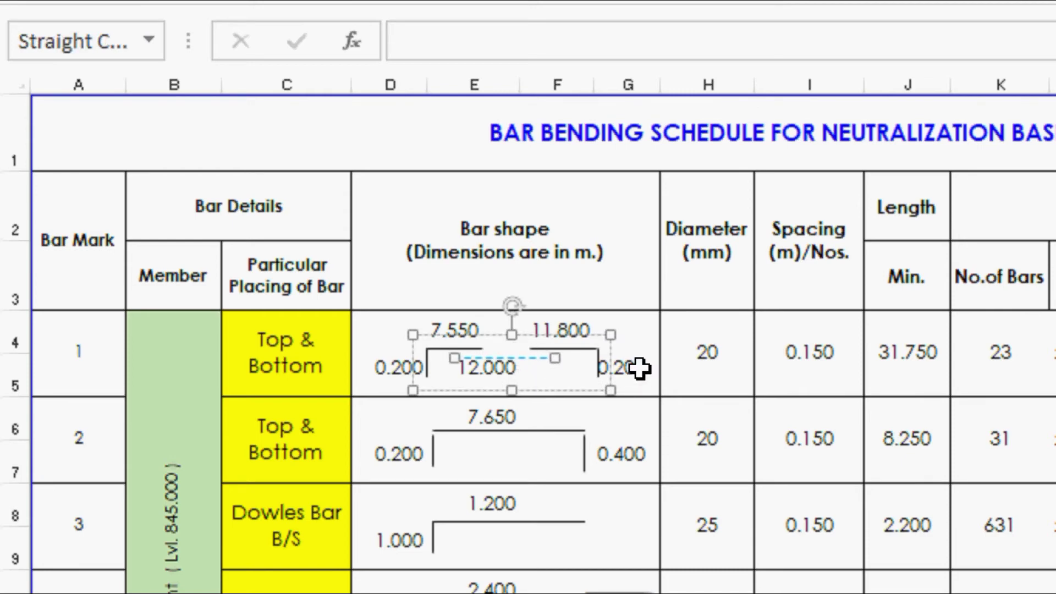
key("Down")
key("Up")
key("Left")
key("Left")
key("Up")
key("Up")
key("Up")
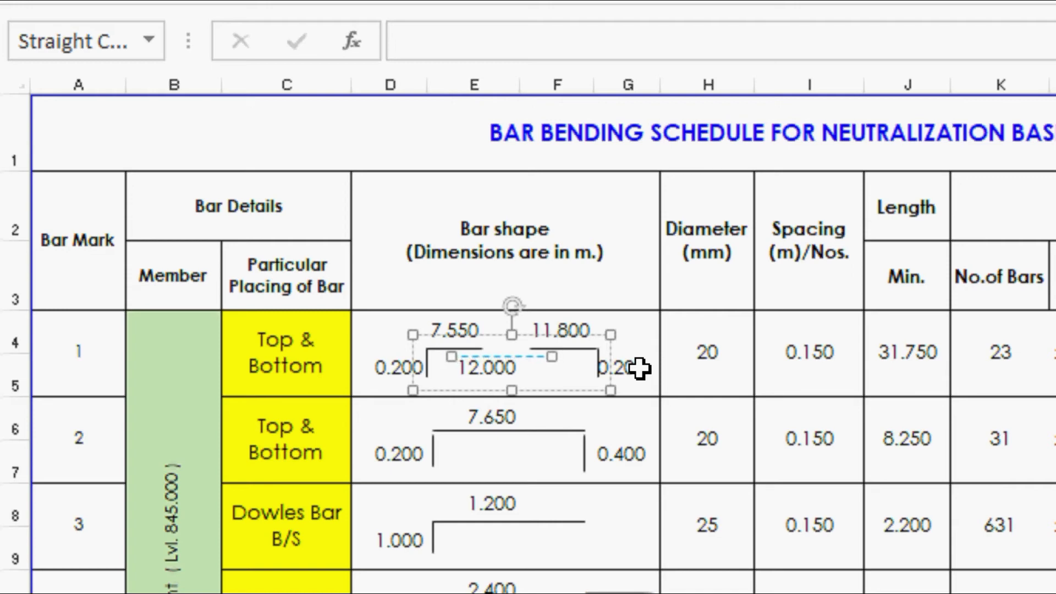
left_click(709, 356)
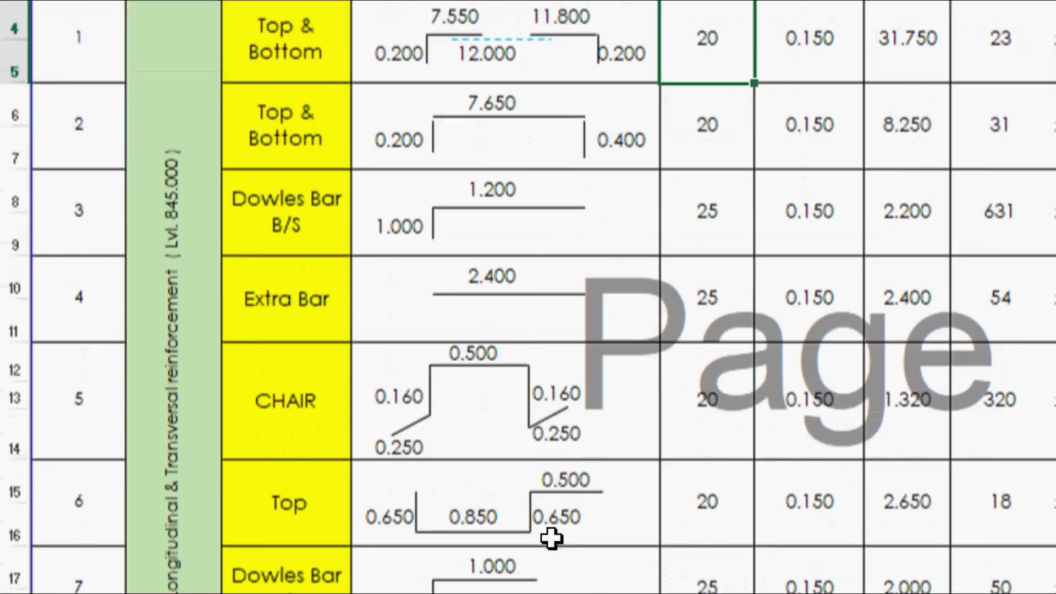
Step: Open the size settings of the CHAIR bar shape group in bar mark 5 and set its height to 1.3 cm
left_click(537, 399)
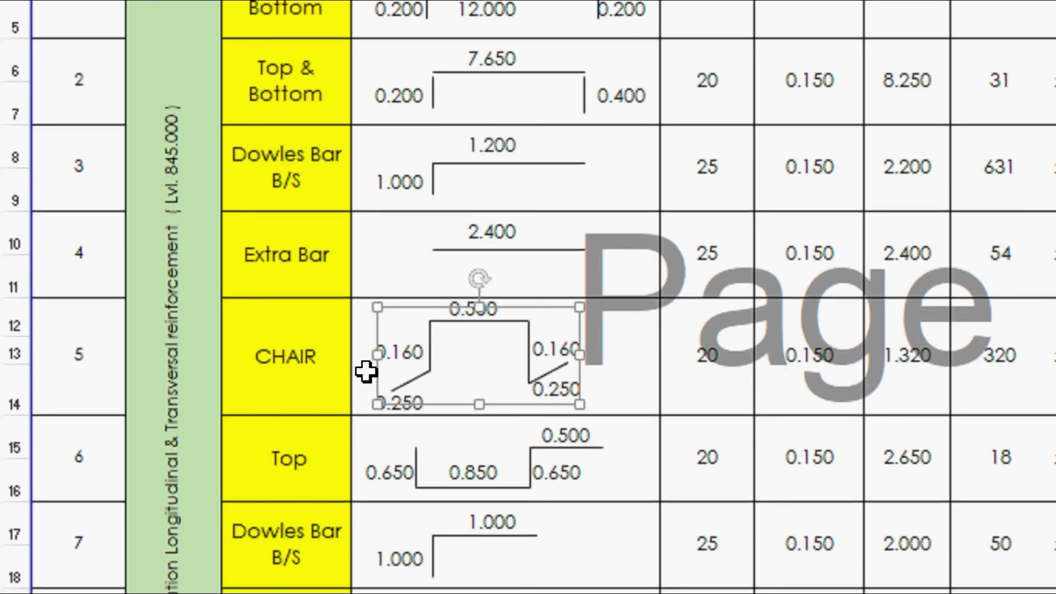
right_click(525, 346)
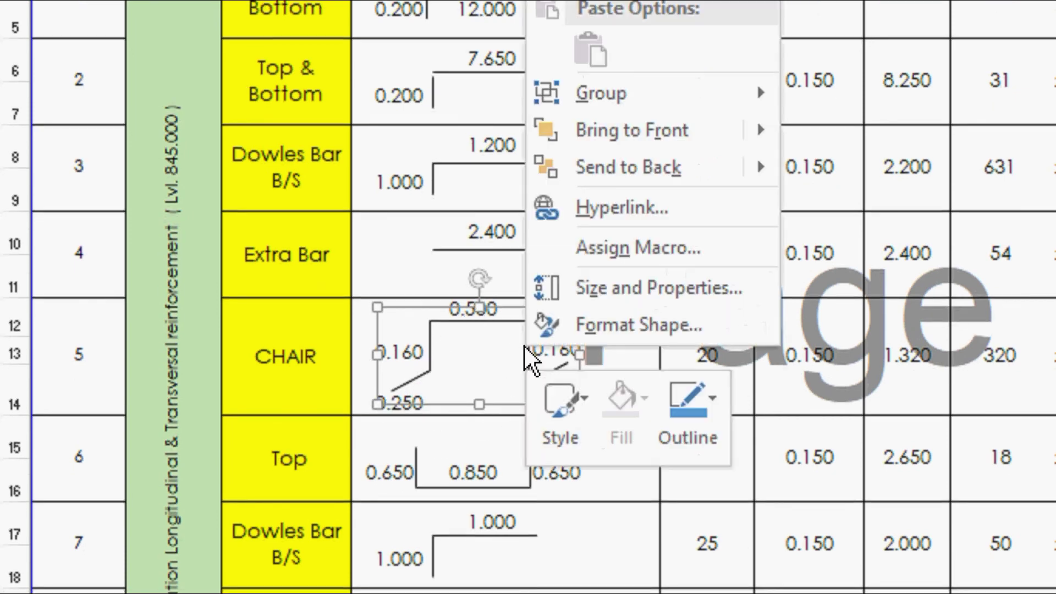
left_click(646, 301)
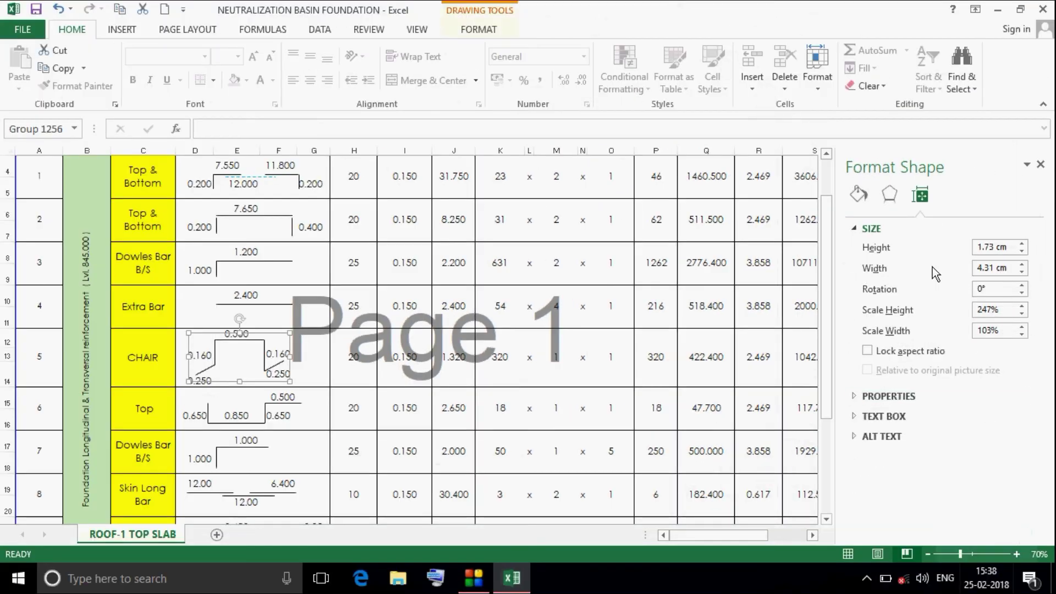
left_click(1022, 252)
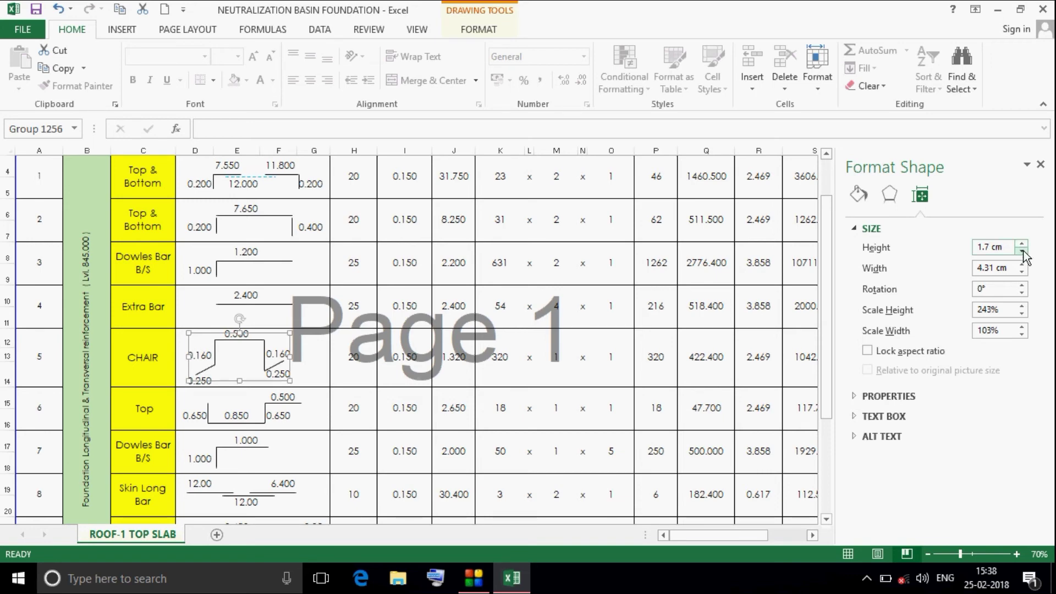
left_click(1022, 252)
left_click(1022, 251)
left_click(1022, 251)
left_click(1022, 251)
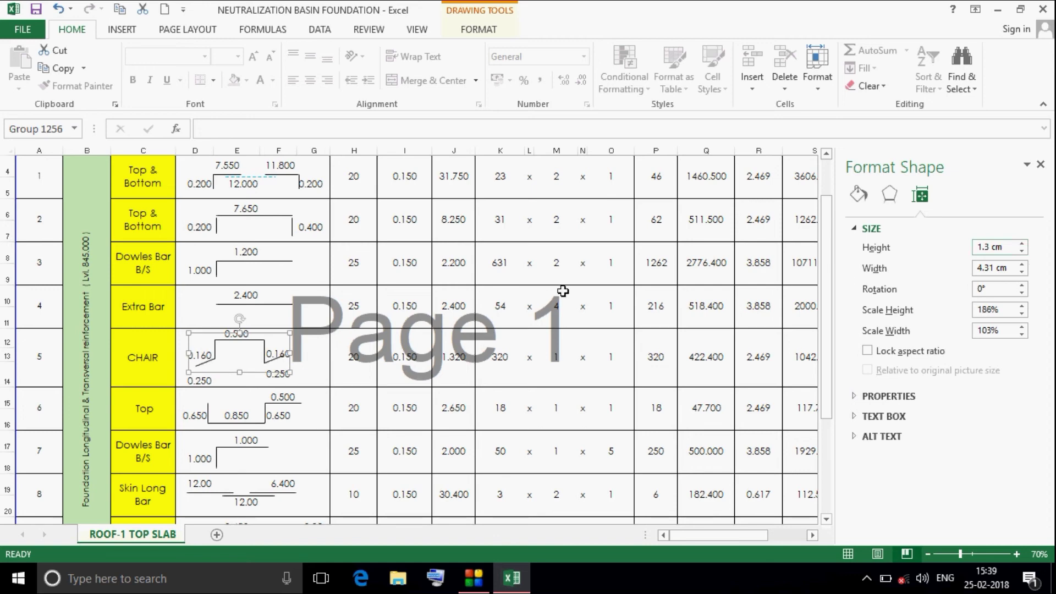
Step: Set the CHAIR shape group's width to 4.2 cm, then deselect the drawing
left_click(1022, 272)
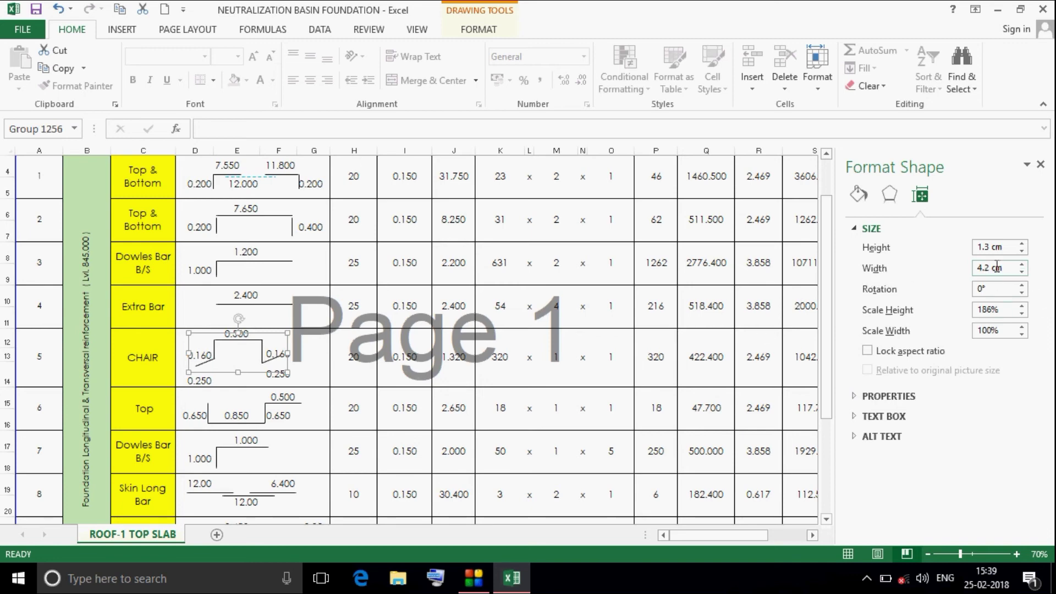
left_click(250, 362)
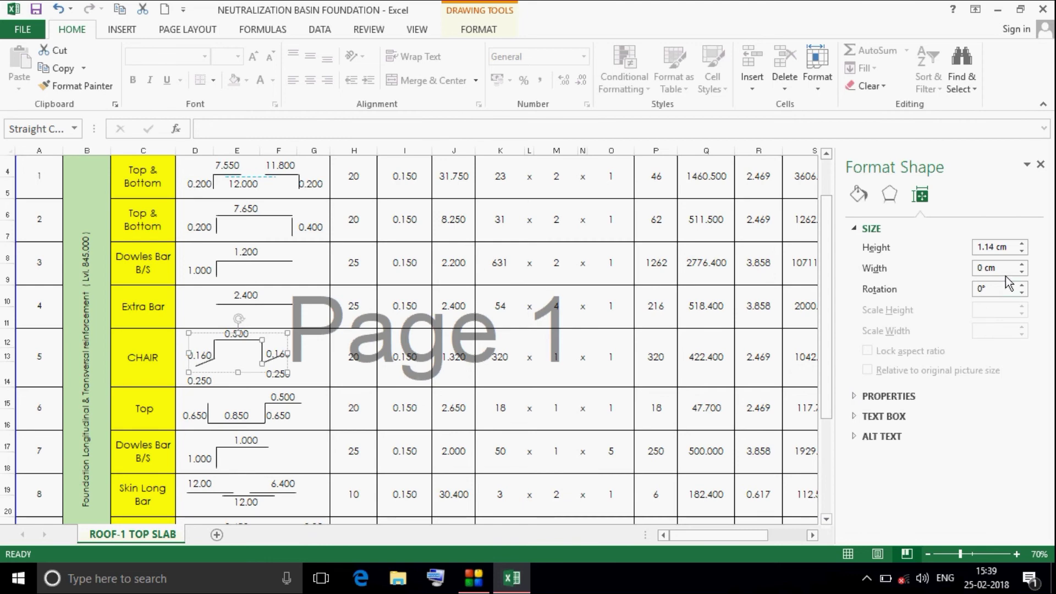
left_click(310, 379)
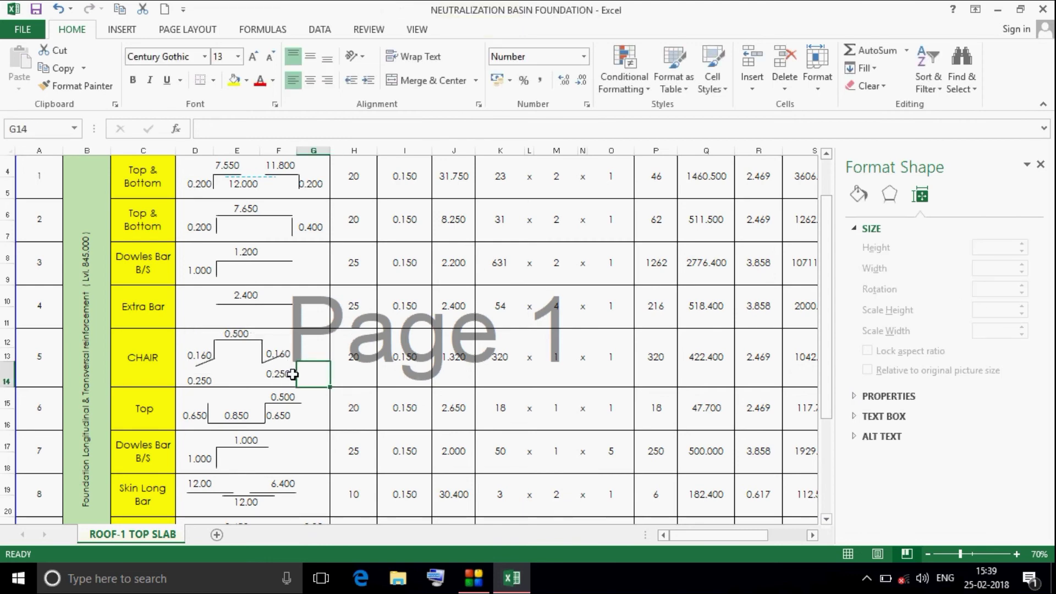
Step: Go through the dimension cells of bar mark 1's shape to inspect their values
scroll(279, 372, "up", 1)
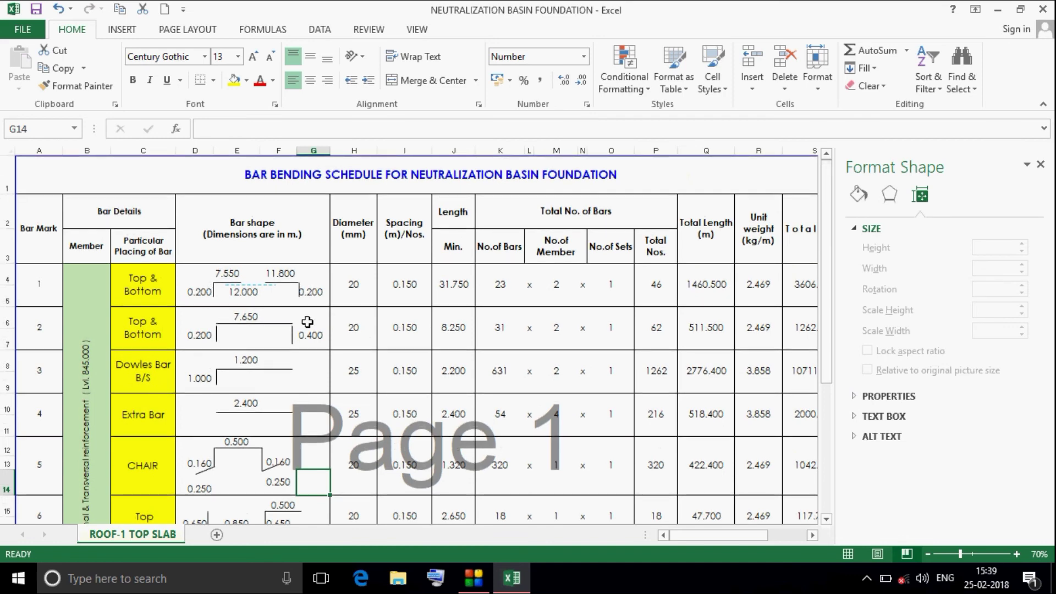
left_click(283, 270)
left_click(313, 290)
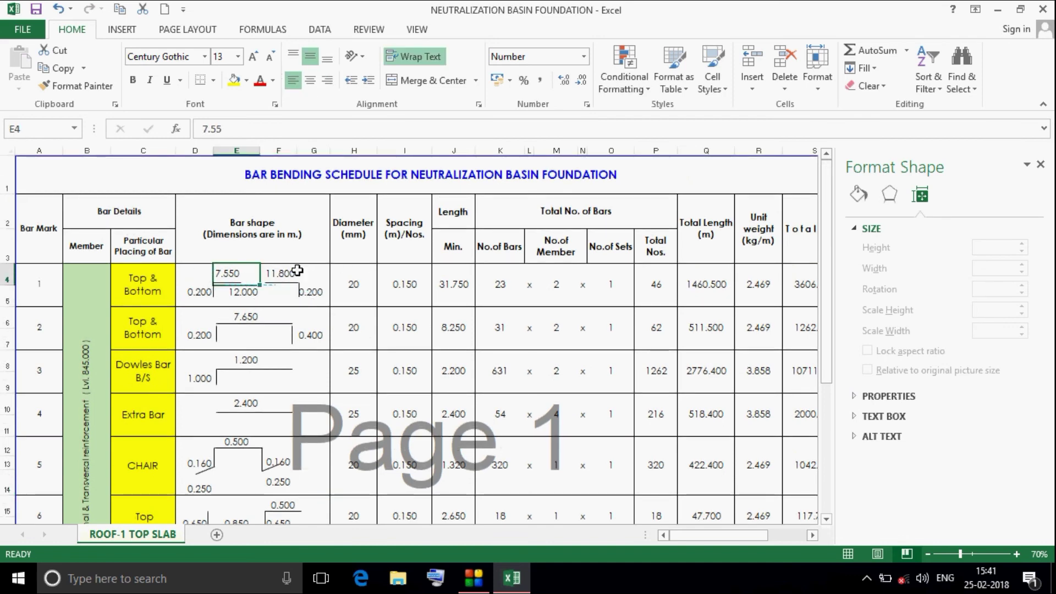